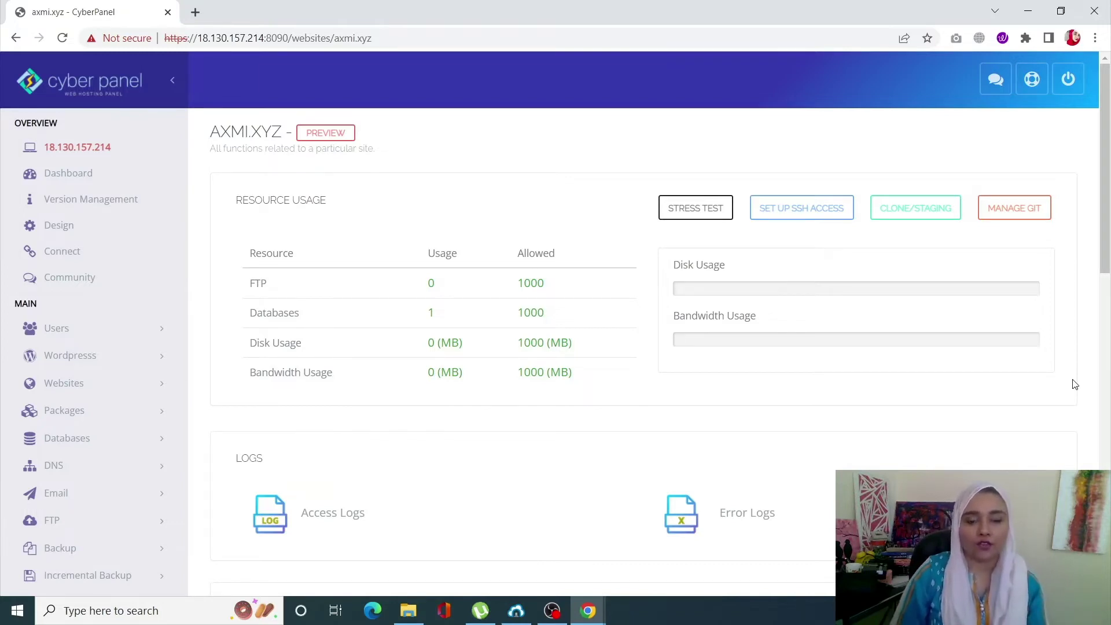
# Step: Find Notepad through Windows search and launch it
pyautogui.click(145, 612)
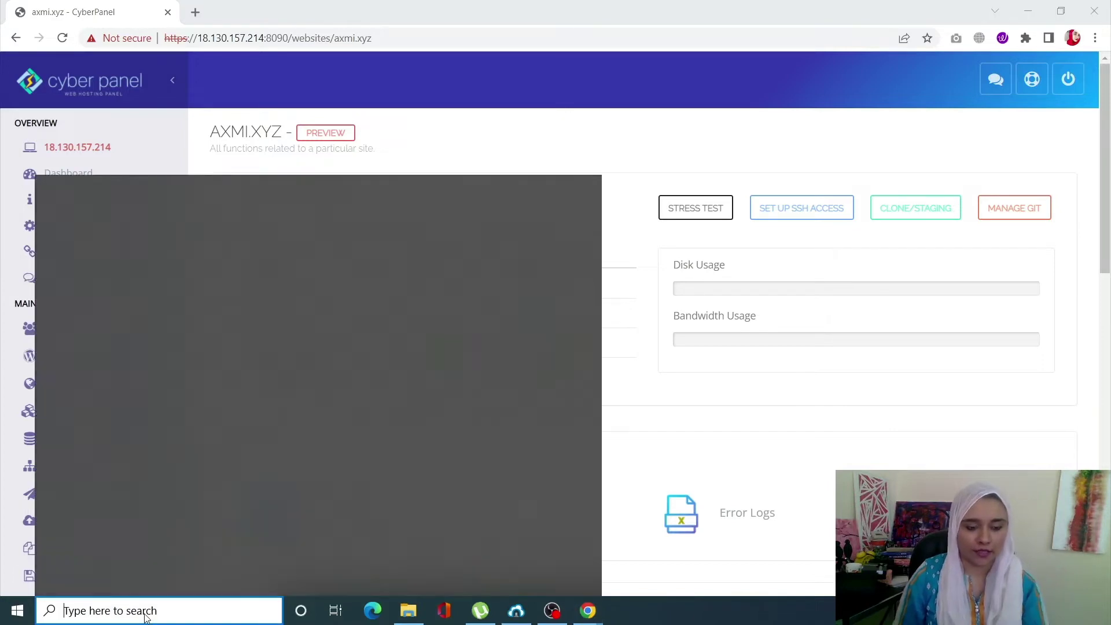
pyautogui.write('note')
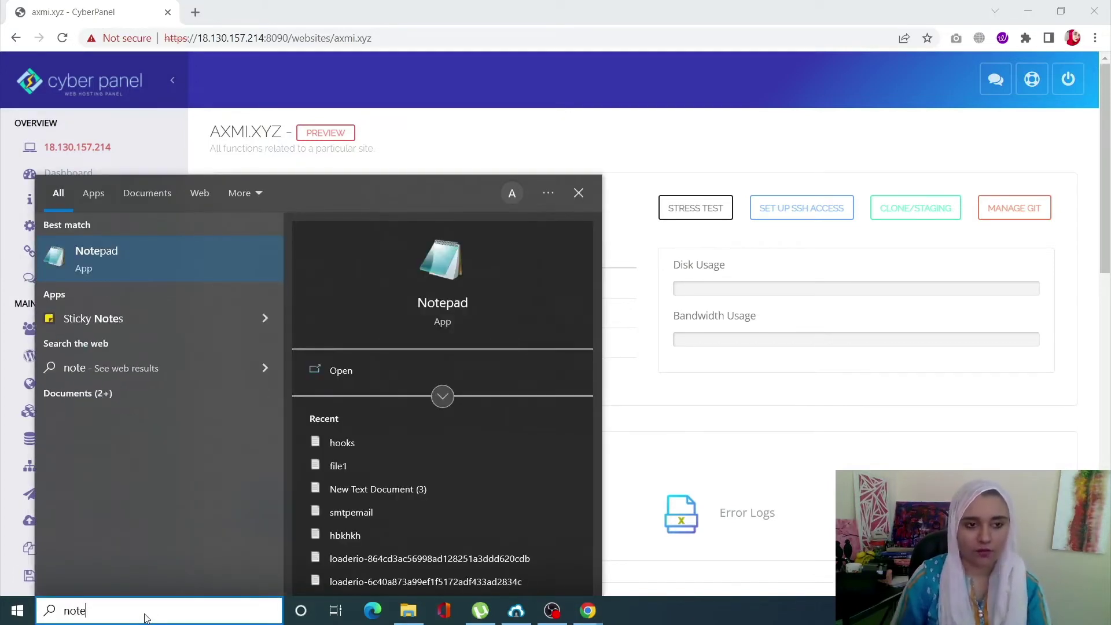
pyautogui.rightClick(158, 261)
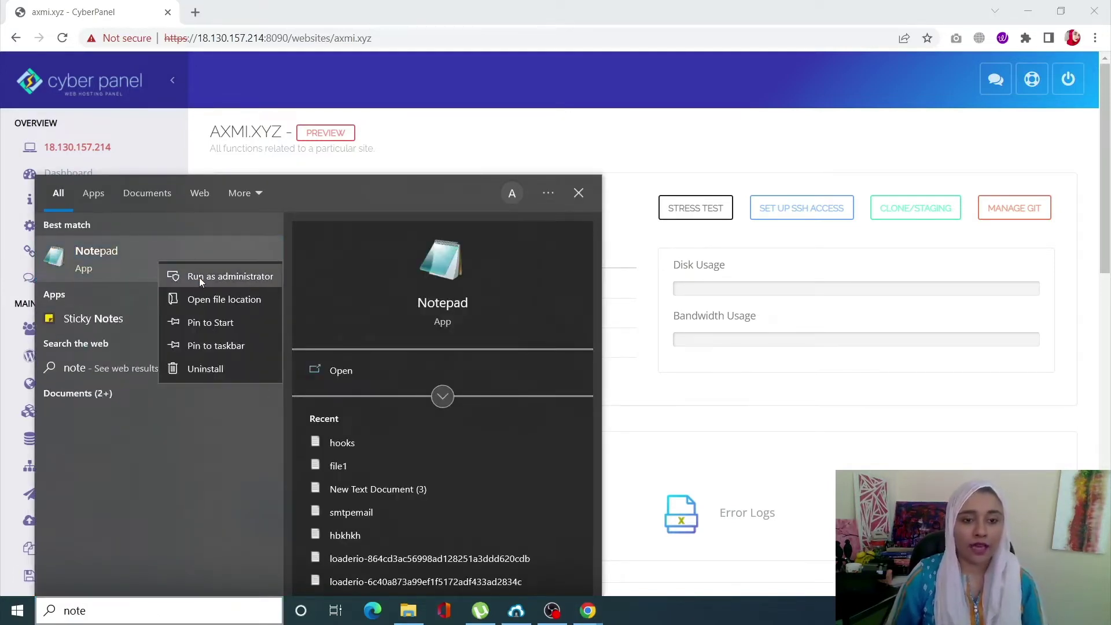
pyautogui.press('Escape')
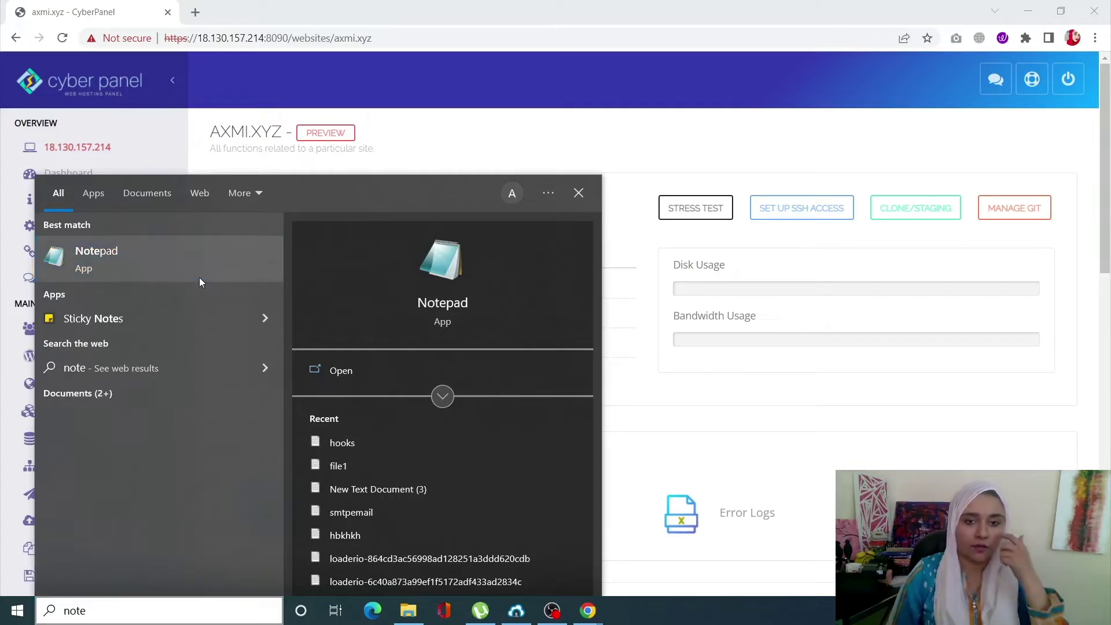
pyautogui.press('Return')
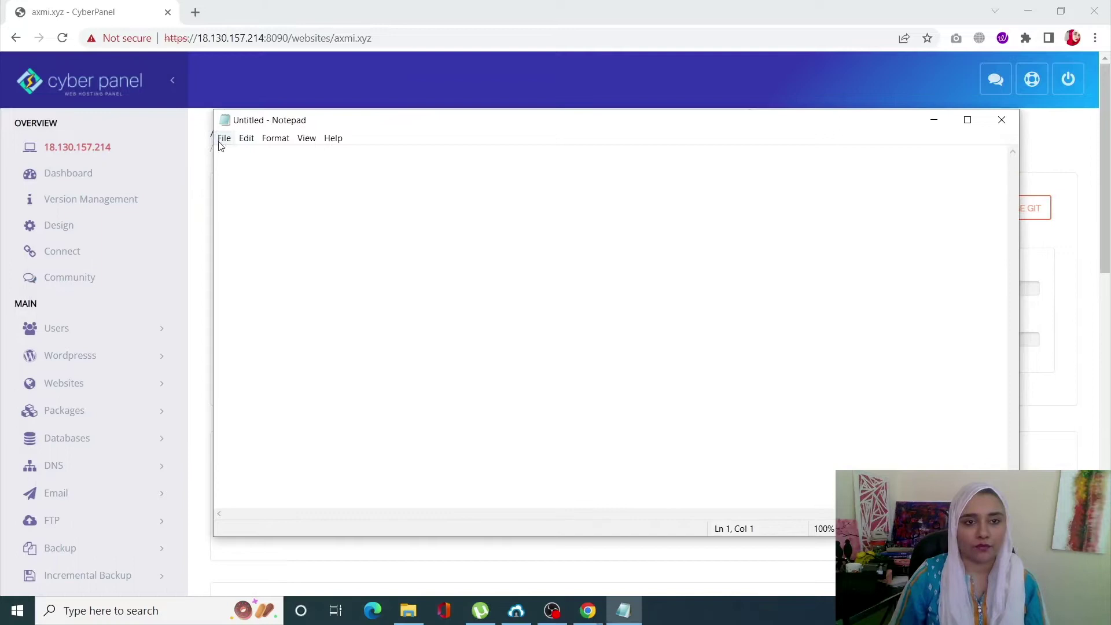
# Step: Browse to Windows\System32\drivers\etc in the Open dialog with All Files shown
pyautogui.click(224, 141)
pyautogui.click(246, 180)
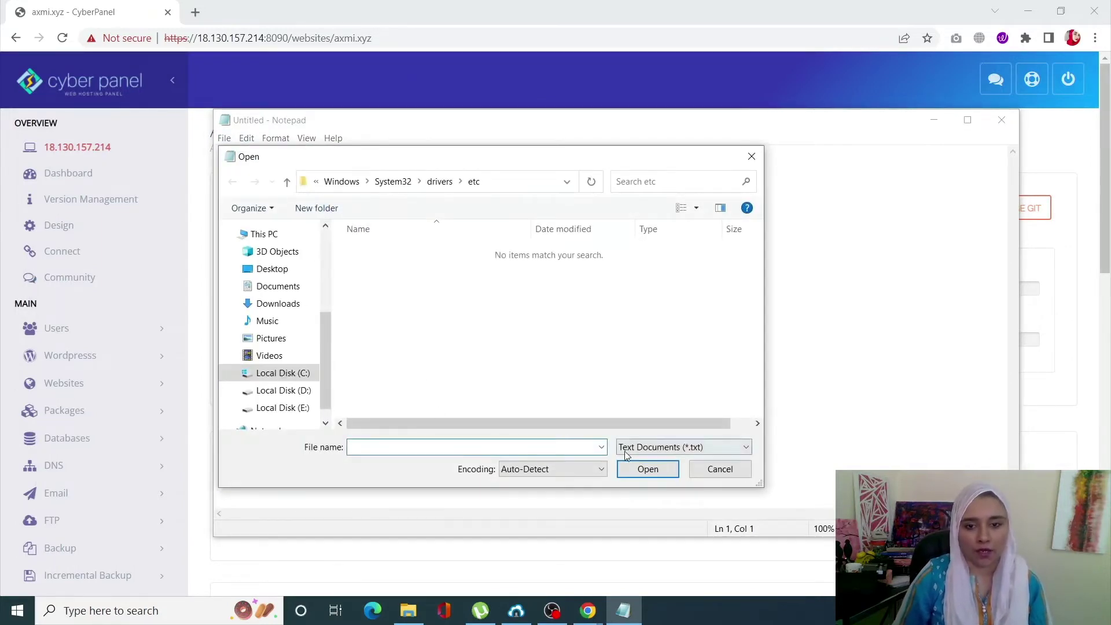
pyautogui.click(694, 446)
pyautogui.click(687, 469)
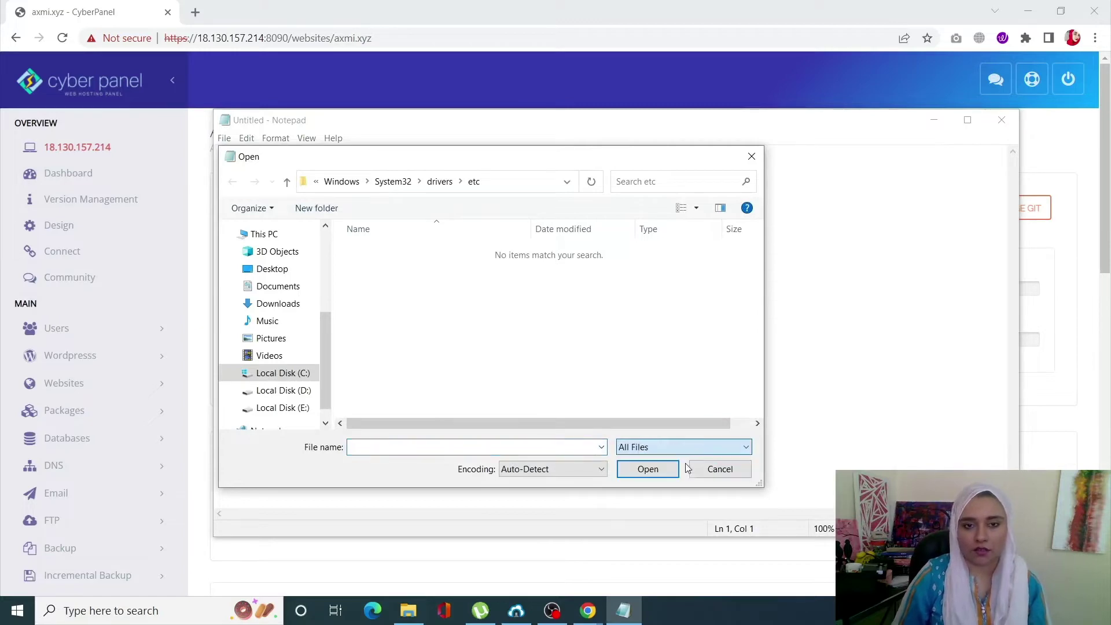
# Step: Open hosts, add the line '18.130.157.214 axmi.xyz', save, and return to Chrome
pyautogui.doubleClick(448, 255)
pyautogui.write('18.130.157.214 axmi.xyz')
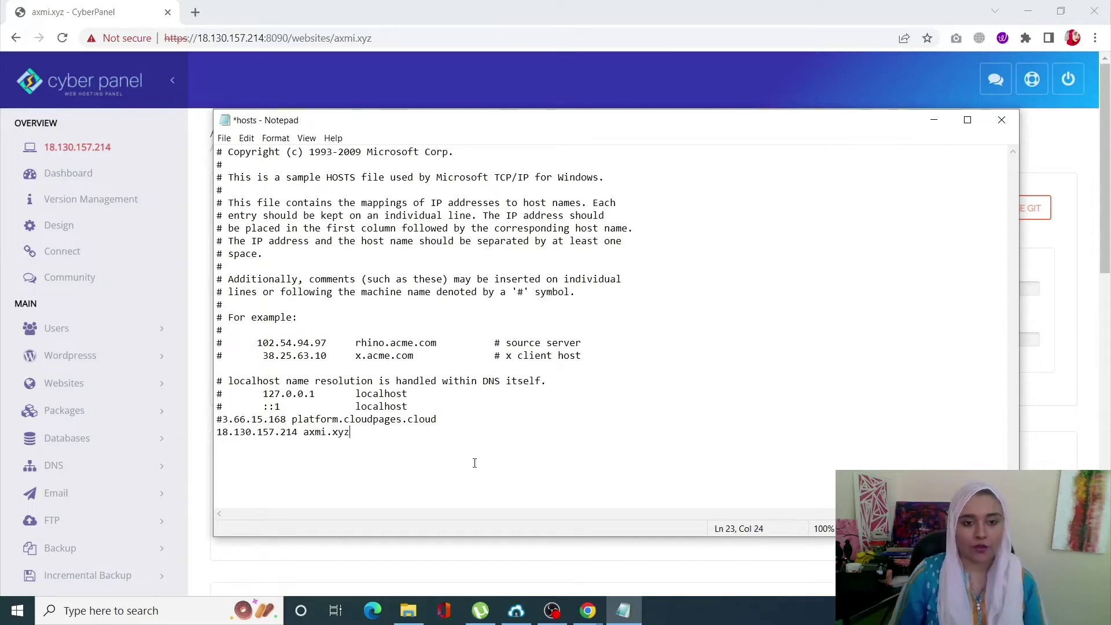
pyautogui.hotkey('ctrl', 's')
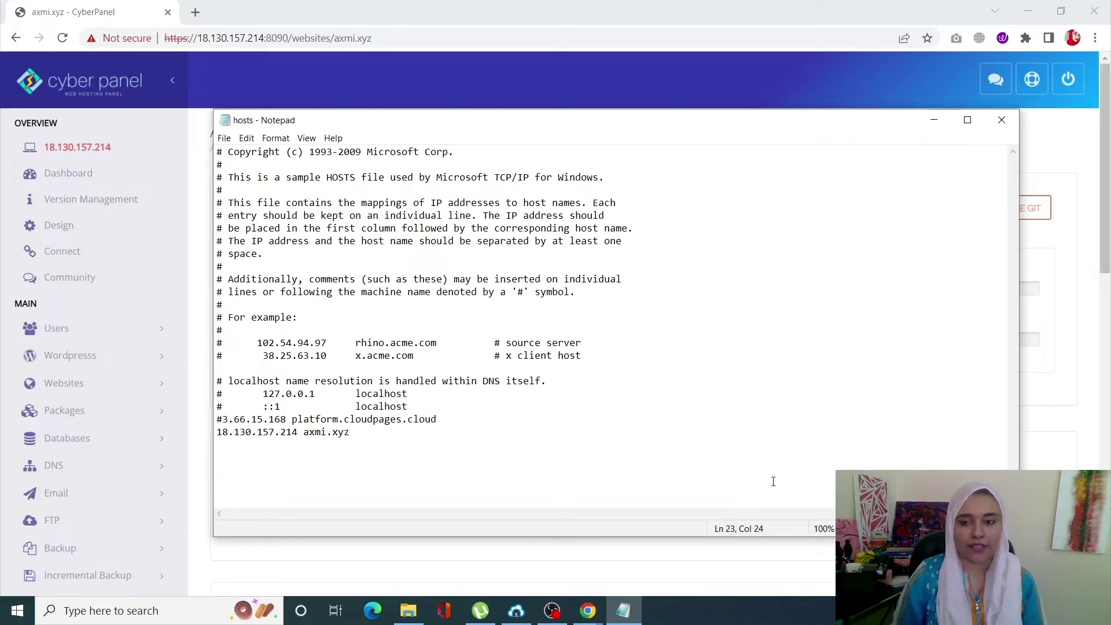
pyautogui.click(1085, 373)
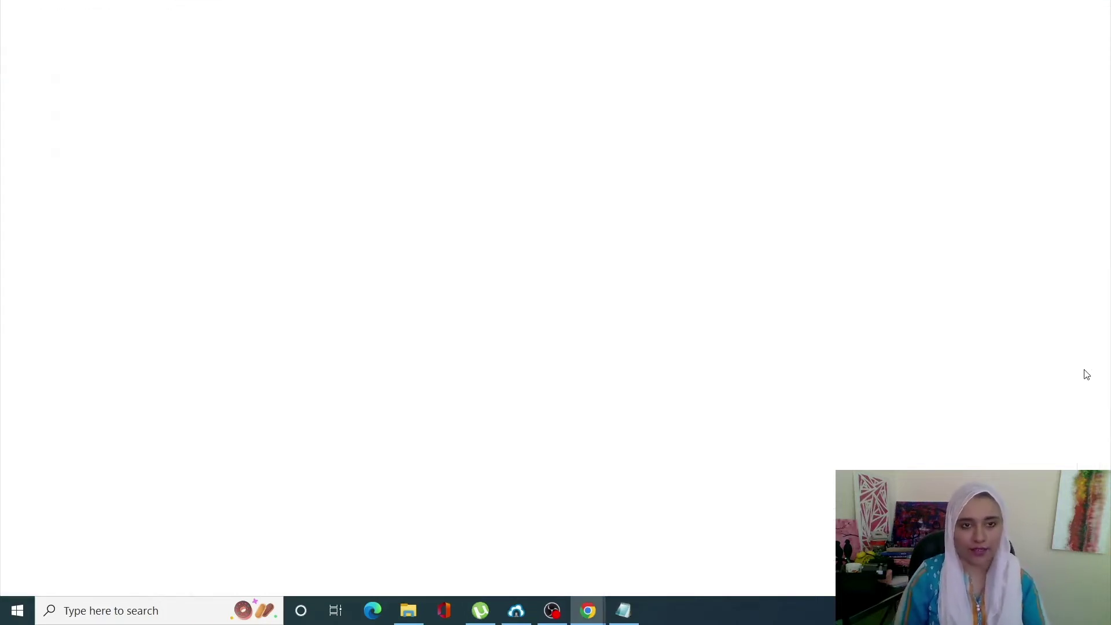
pyautogui.write('a')
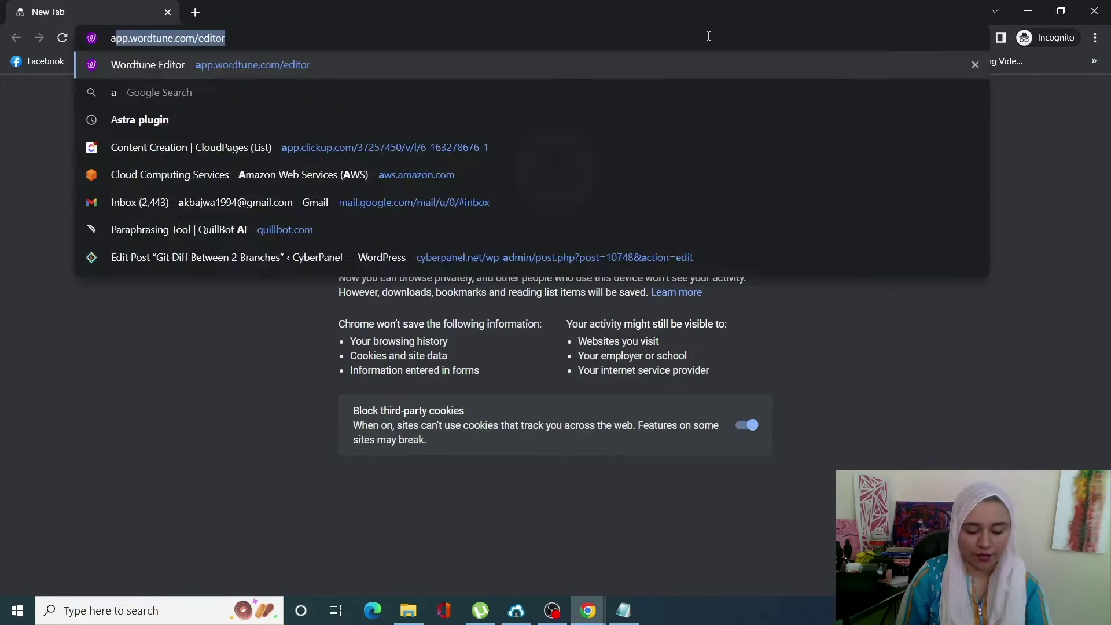
pyautogui.write('xmi')
# Step: Load axmi.xyz in an Incognito window, which shows the default WordPress blog
pyautogui.press('Return')
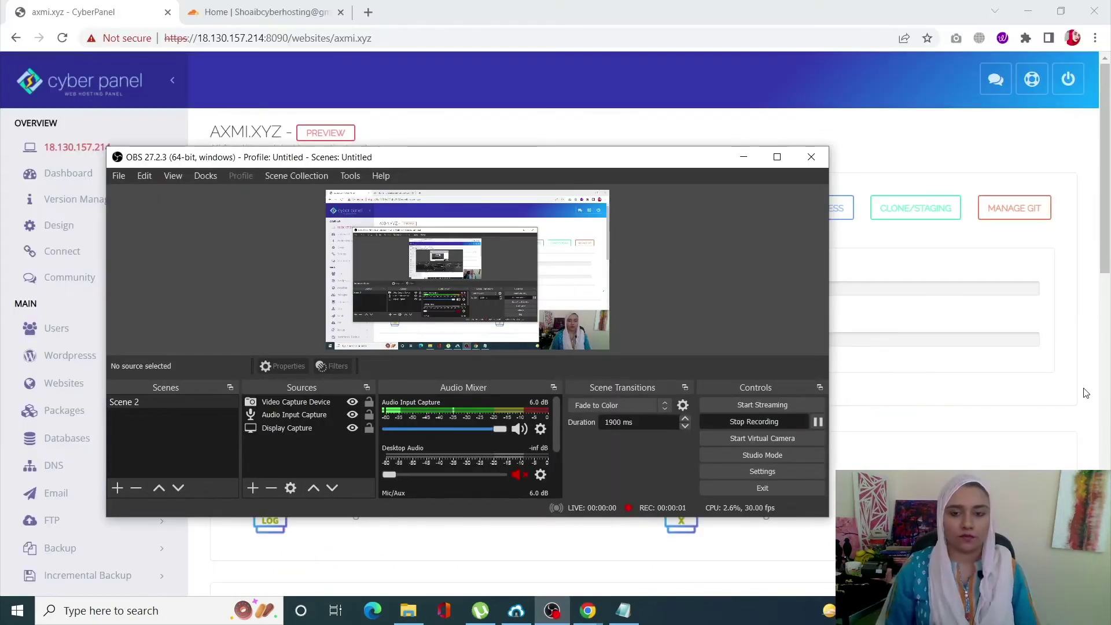
# Step: Bring Chrome in front of OBS and show the Cloudflare dashboard Home tab
pyautogui.click(1084, 393)
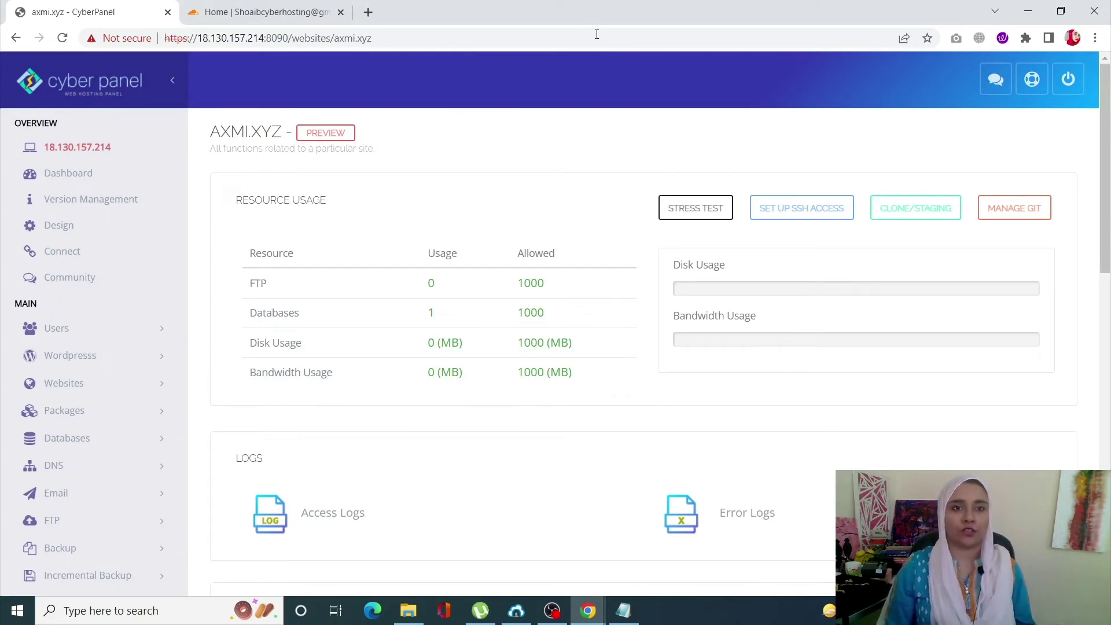
pyautogui.click(256, 10)
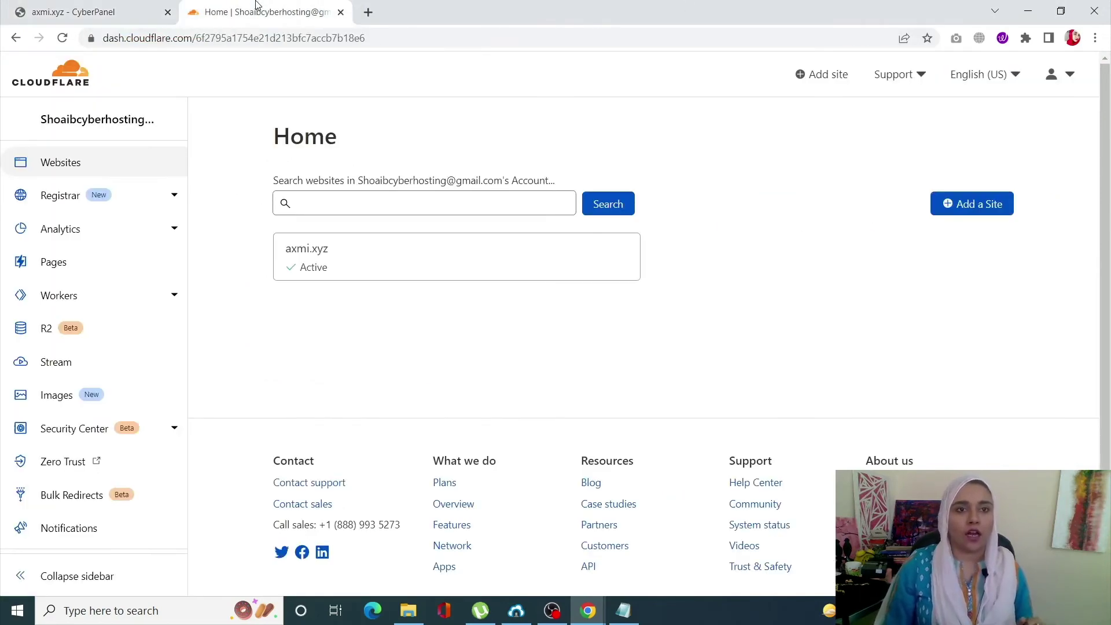
# Step: Open the axmi.xyz site and check that its SSL/TLS overview shows Flexible mode
pyautogui.click(323, 264)
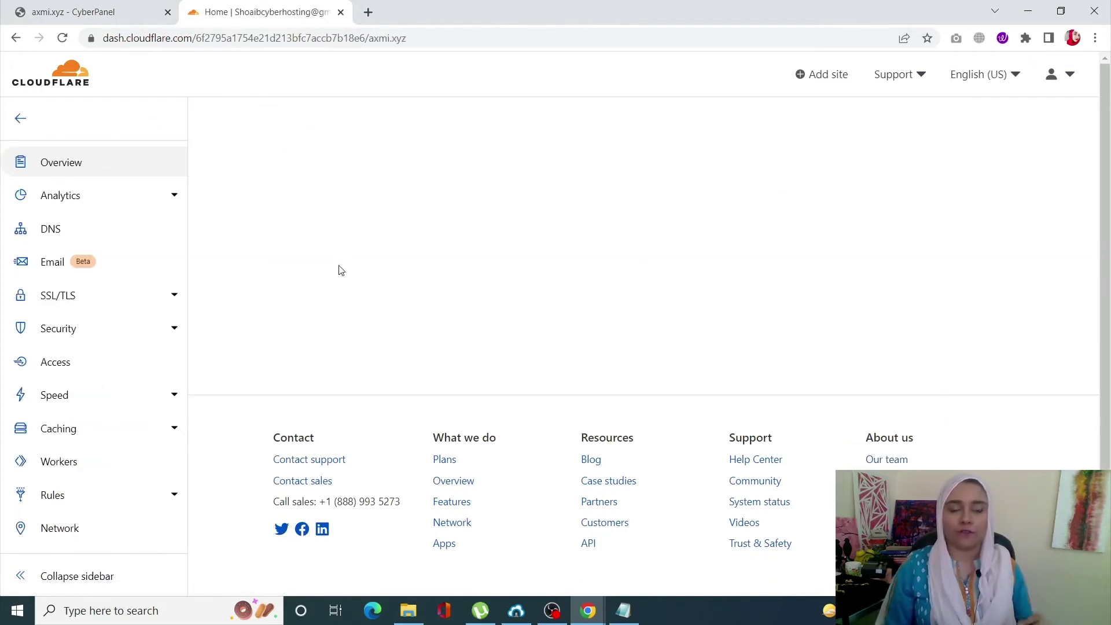
pyautogui.hotkey('ctrl', 'a')
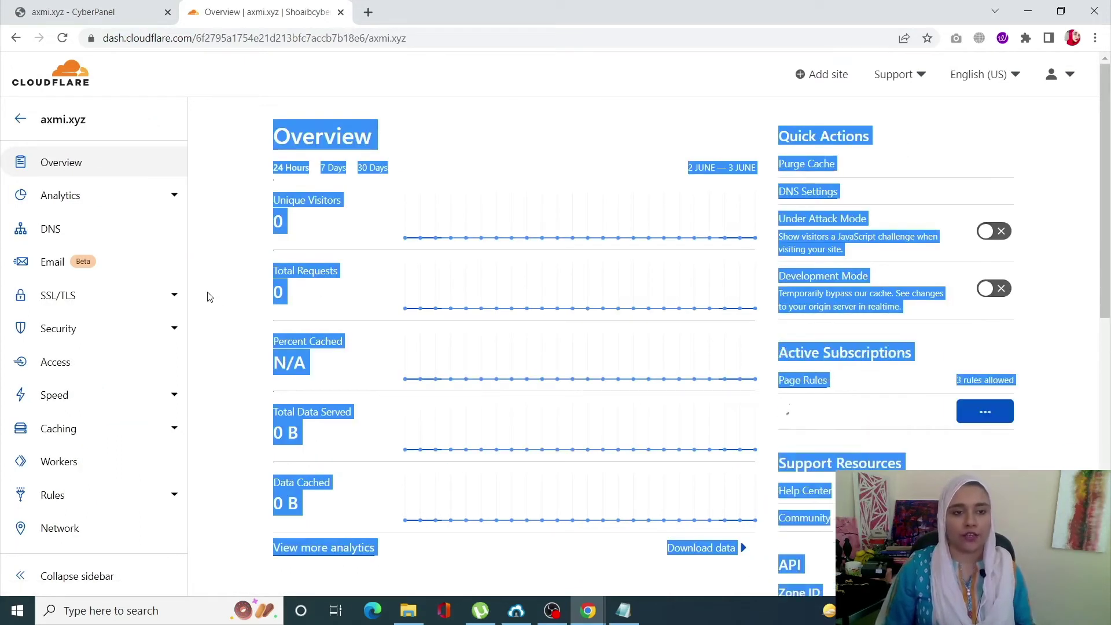
pyautogui.click(206, 295)
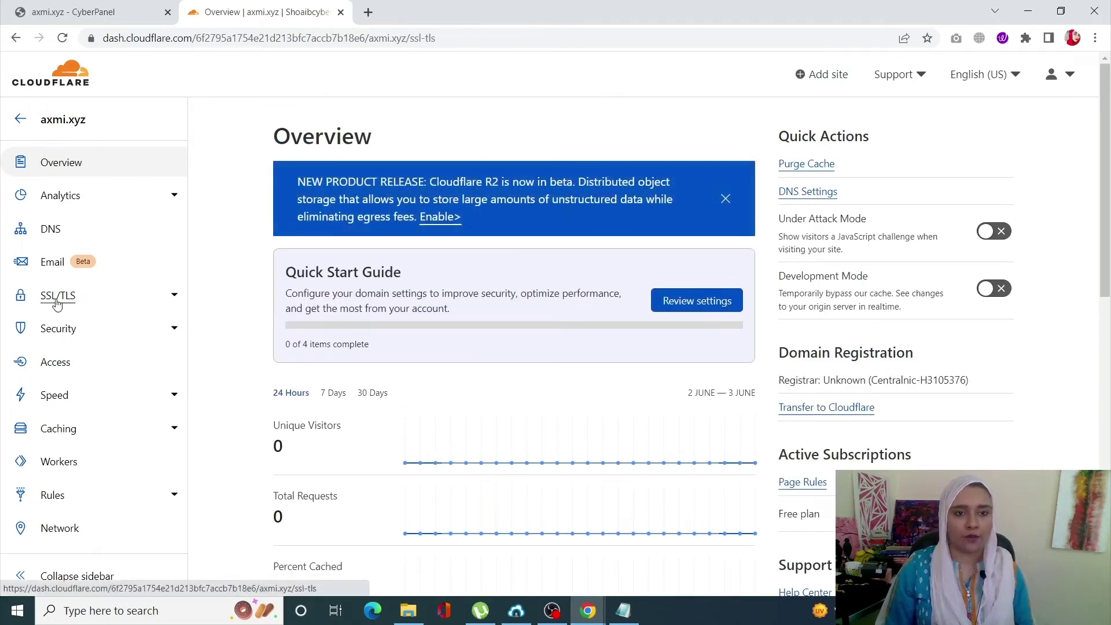
pyautogui.click(57, 300)
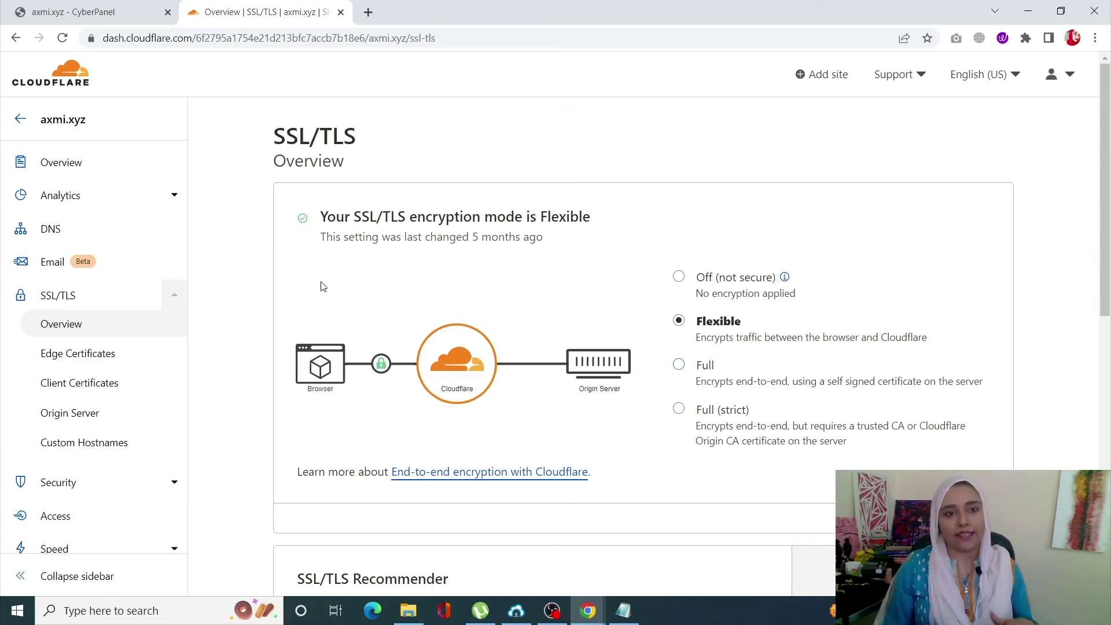
# Step: Set the axmi.xyz root A record (52.26.86.77) to DNS only and save it
pyautogui.click(46, 236)
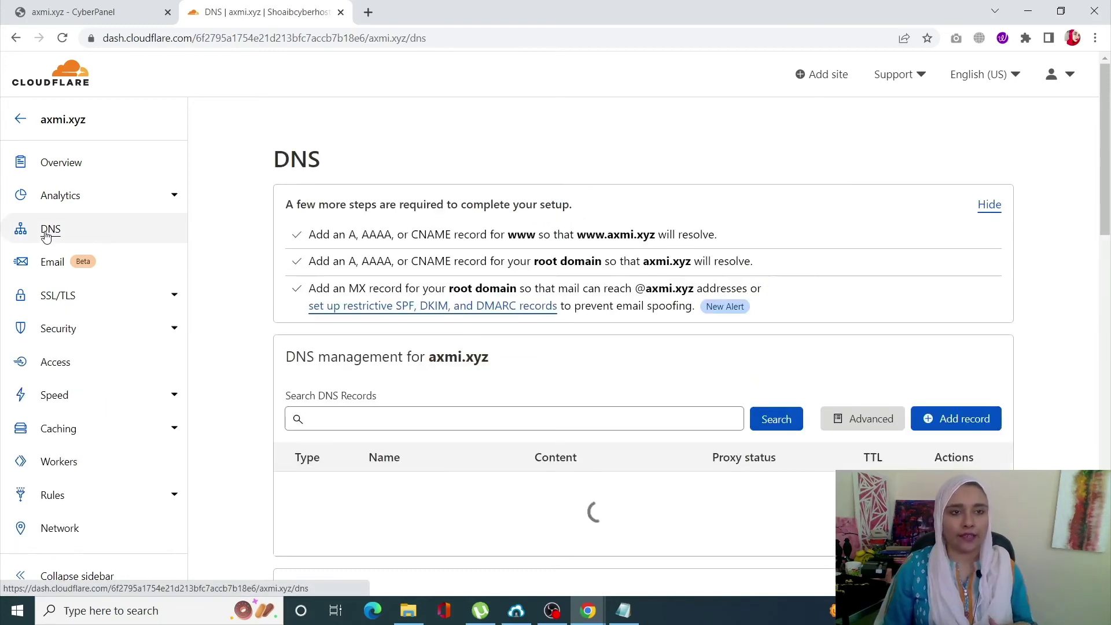
pyautogui.scroll(-2, 596, 346)
pyautogui.scroll(-1, 595, 347)
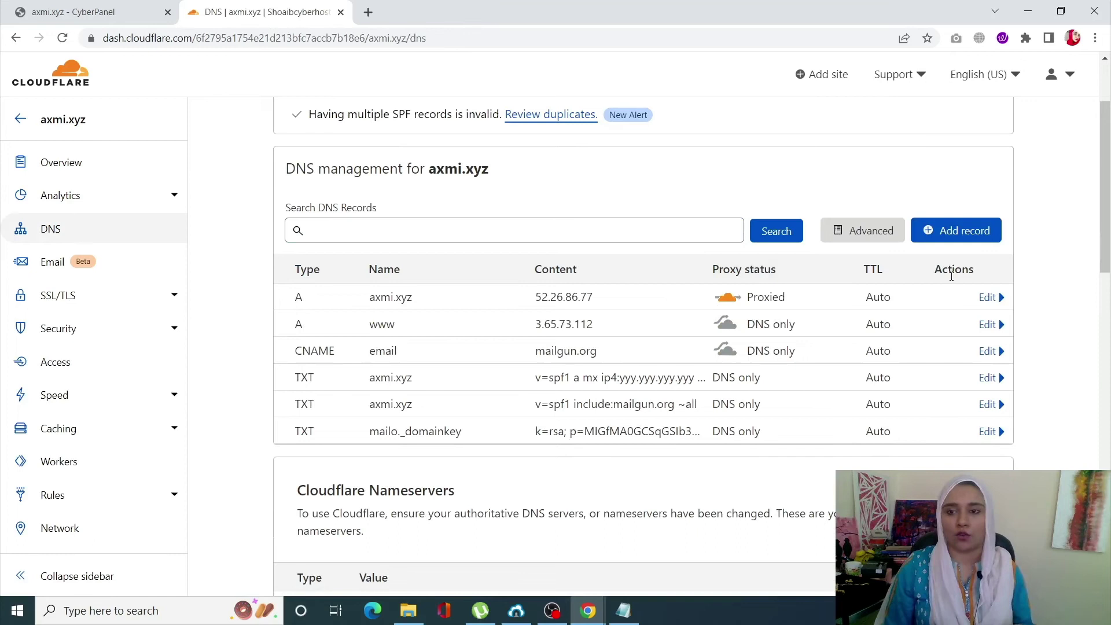
pyautogui.click(990, 298)
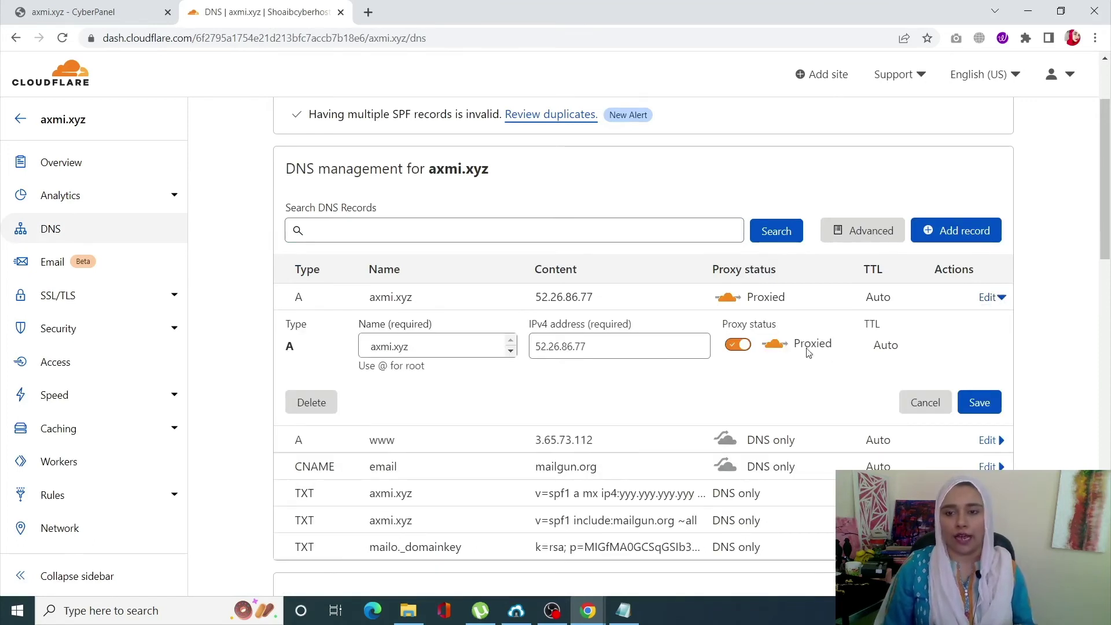
pyautogui.click(736, 347)
pyautogui.click(975, 403)
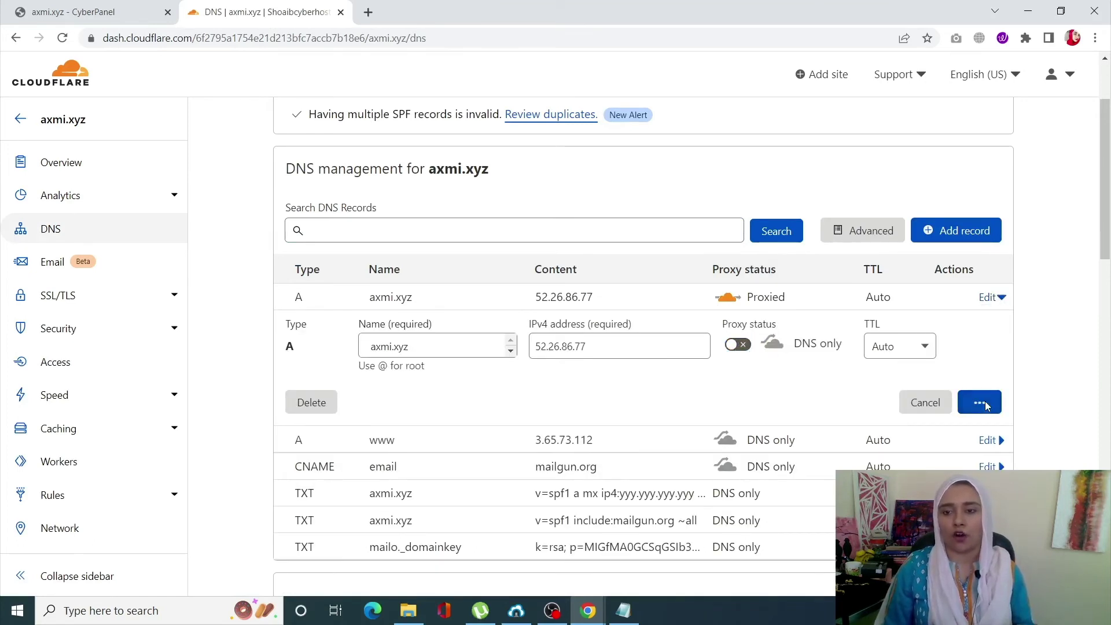